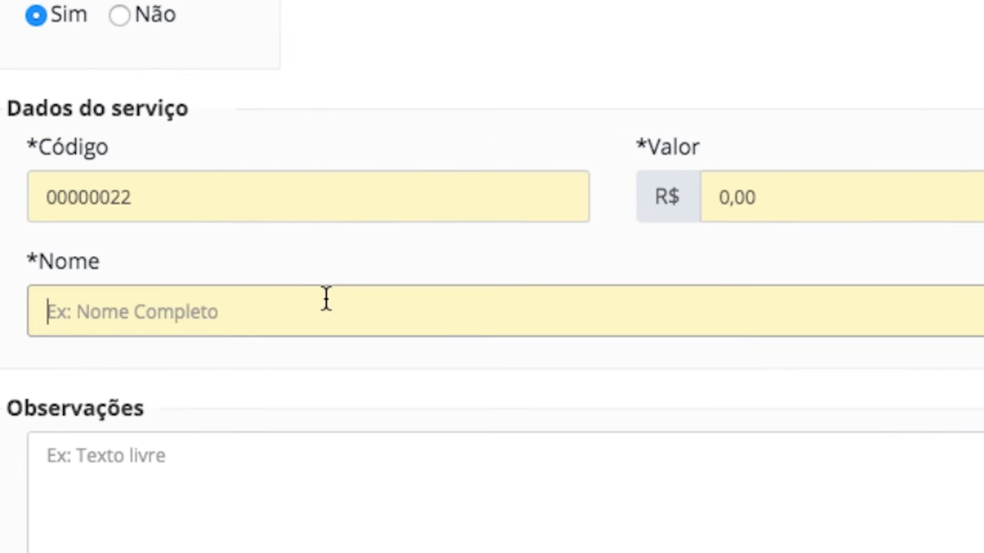
# - Name the new service "alinhamento de rodas treinamento"
pyautogui.write('alinhamnto')
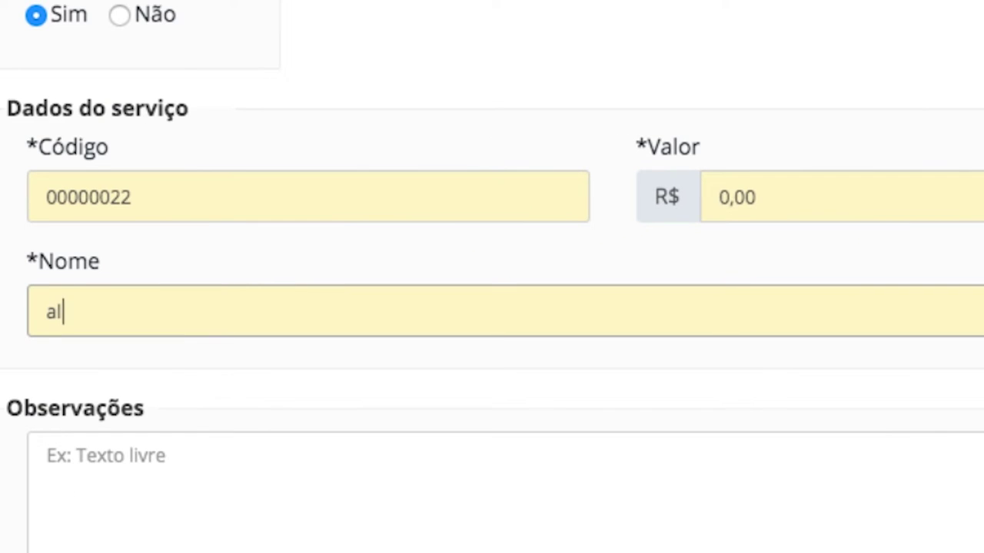
pyautogui.press('BackSpace')
pyautogui.press('BackSpace')
pyautogui.press('BackSpace')
pyautogui.press('BackSpace')
pyautogui.press('BackSpace')
pyautogui.write('mento de ro')
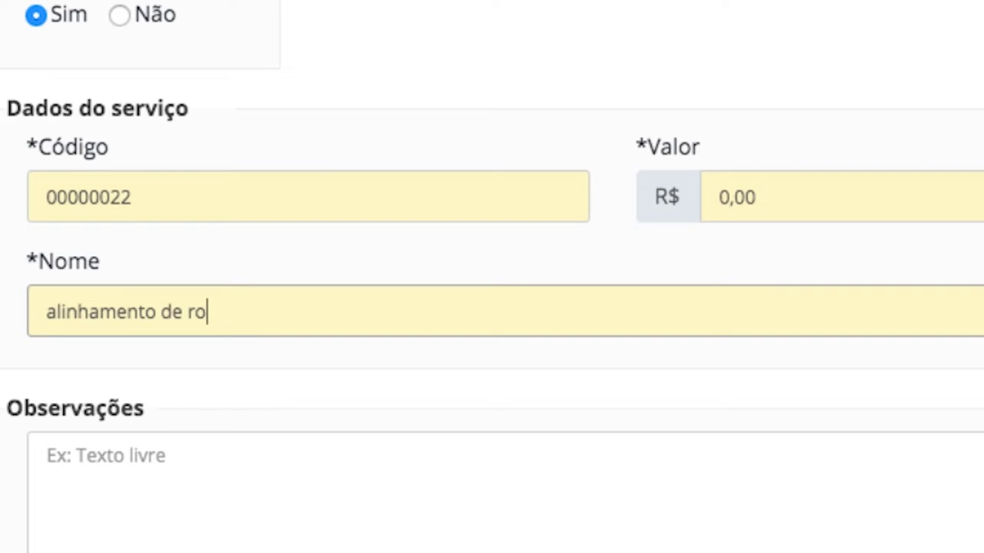
pyautogui.write('das teste')
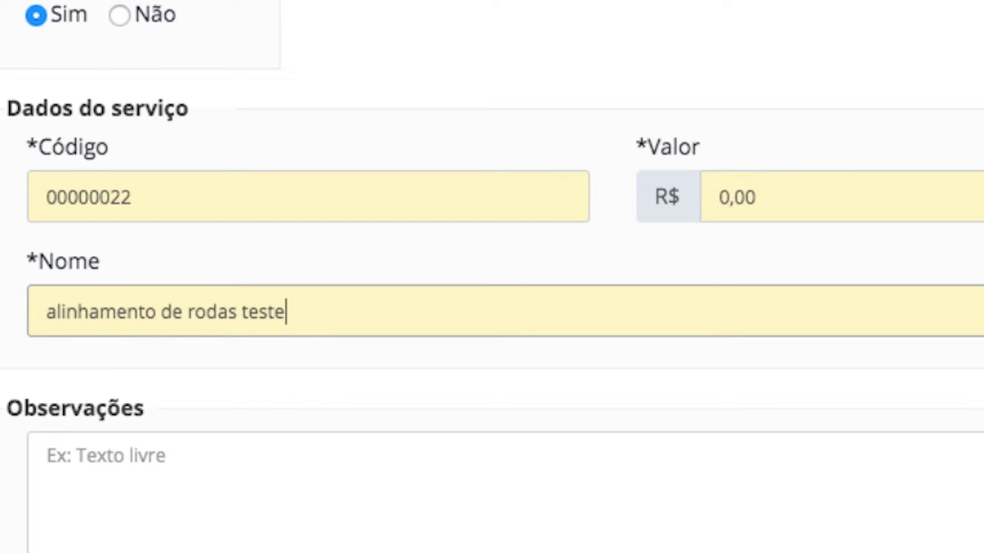
pyautogui.press('BackSpace')
pyautogui.press('BackSpace')
pyautogui.press('BackSpace')
pyautogui.press('BackSpace')
pyautogui.write('reinamento')
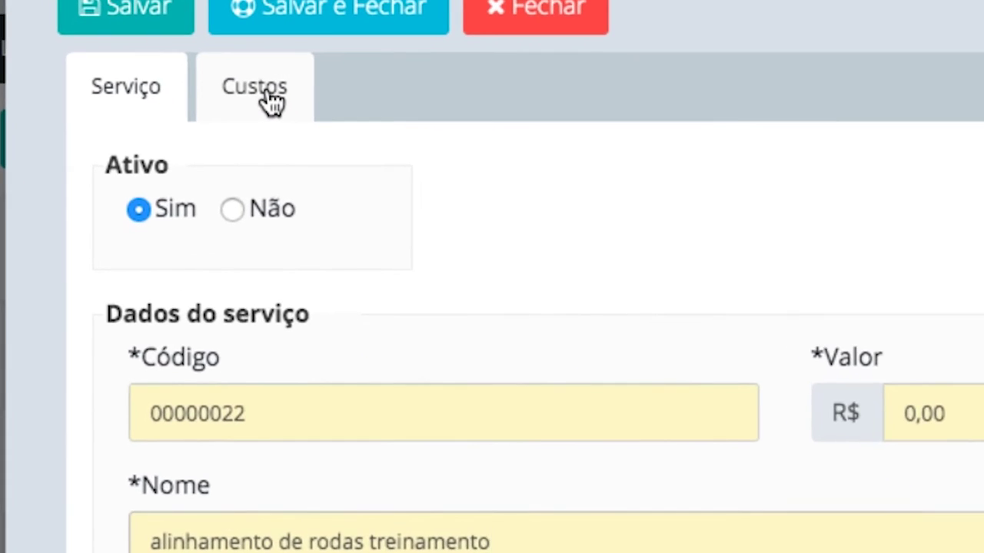
# - Try to start the cost calculations for the unsaved service and dismiss the notice
pyautogui.click(160, 131)
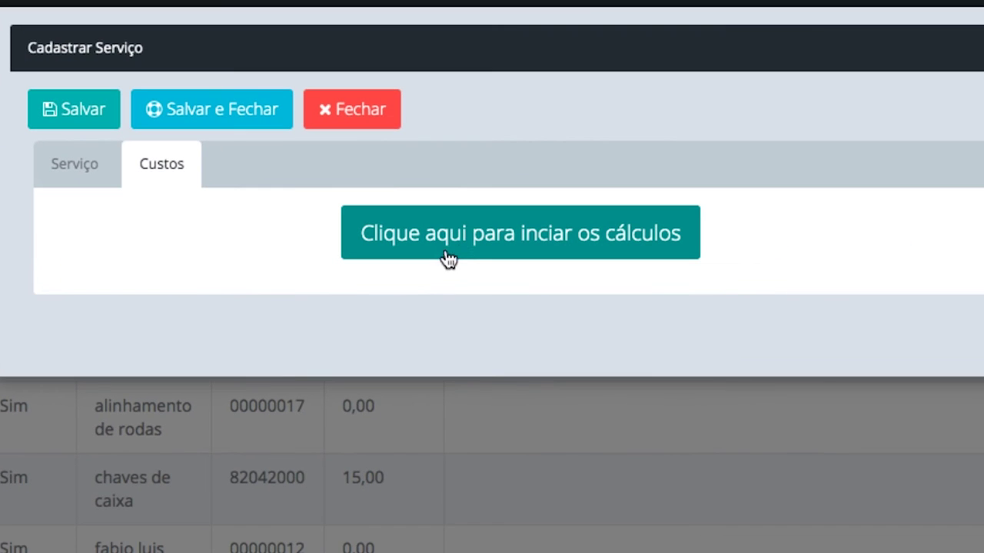
pyautogui.click(466, 250)
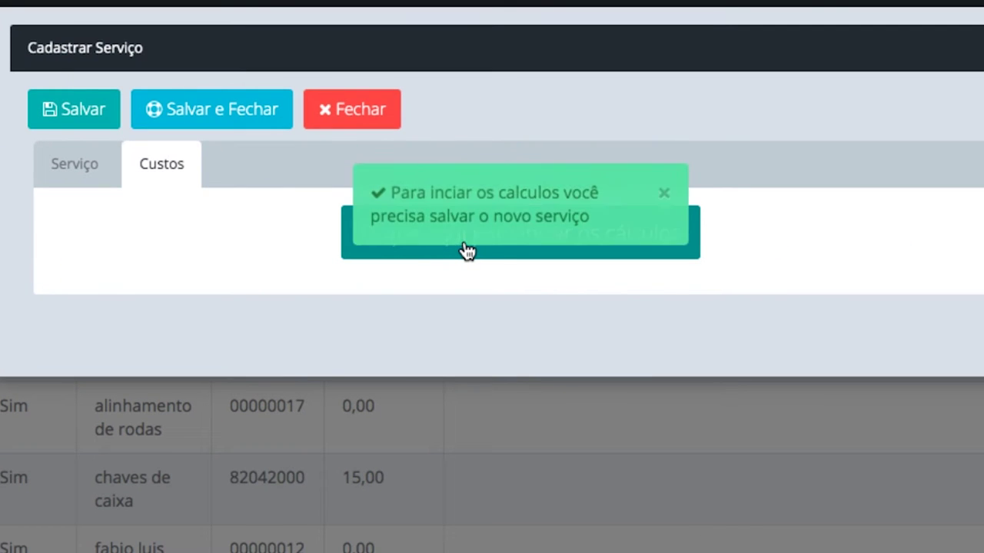
pyautogui.click(664, 193)
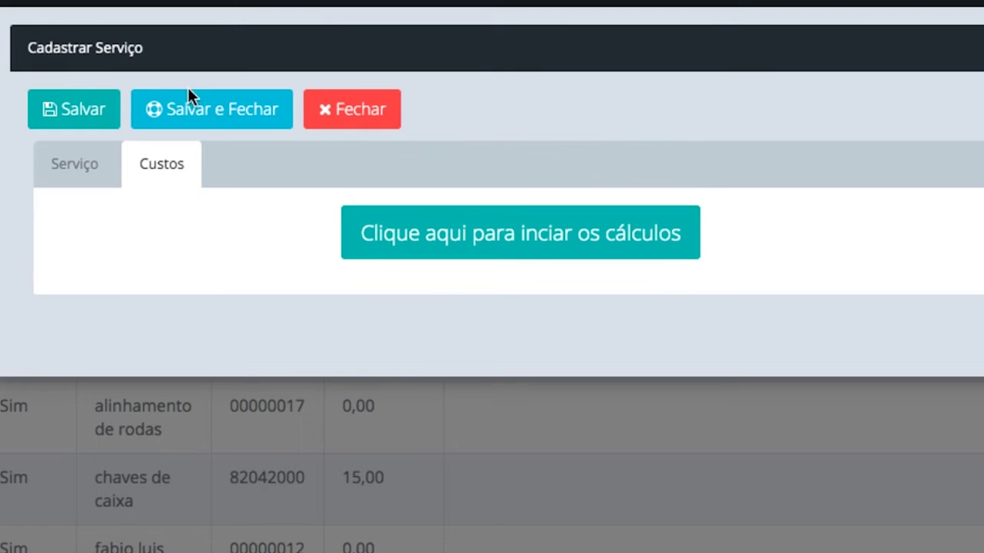
# - Save the new service and start its cost calculations
pyautogui.click(90, 111)
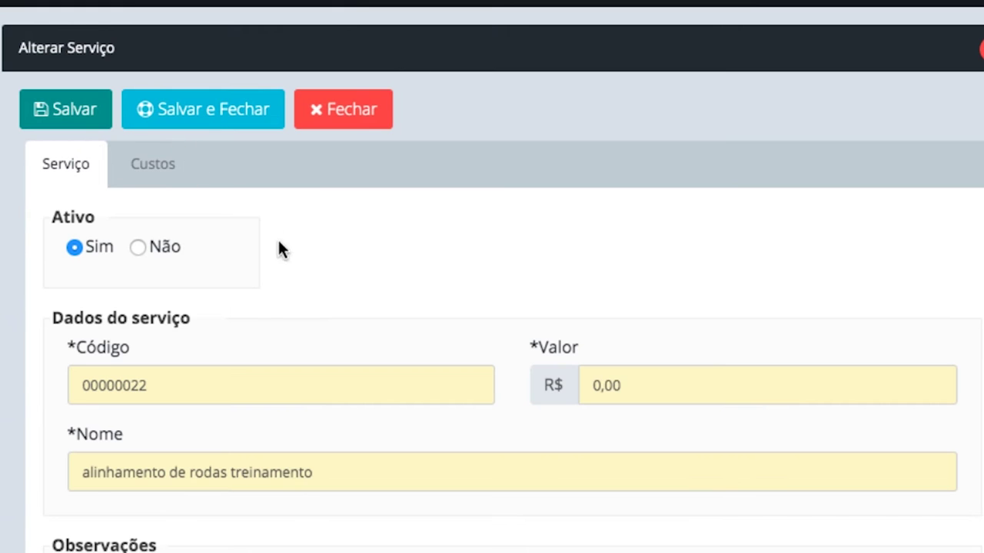
pyautogui.click(162, 173)
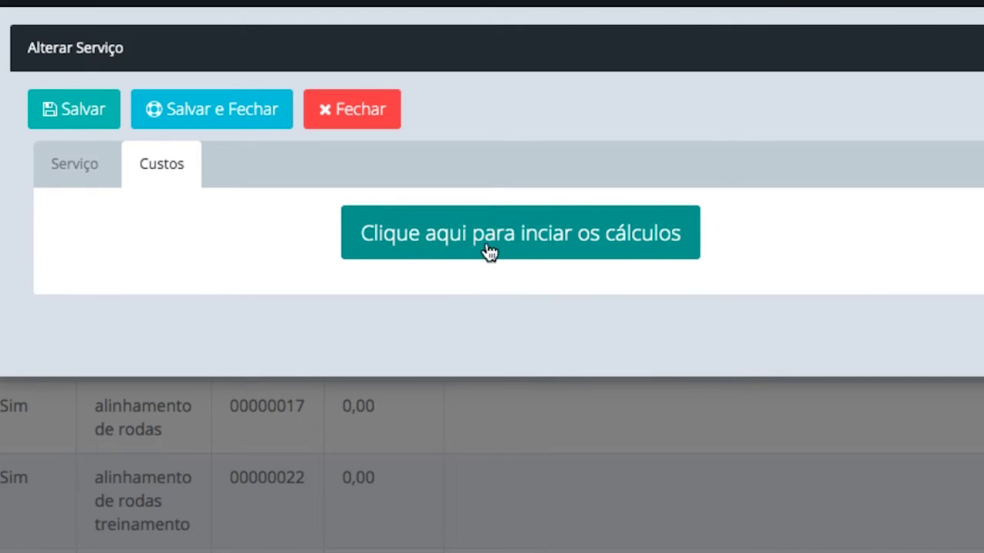
pyautogui.click(516, 243)
# - In the direct labour calculation, set Valor/Hora do funcionario to 10 and add the cost "custos do funcionario" with value 8
pyautogui.click(373, 310)
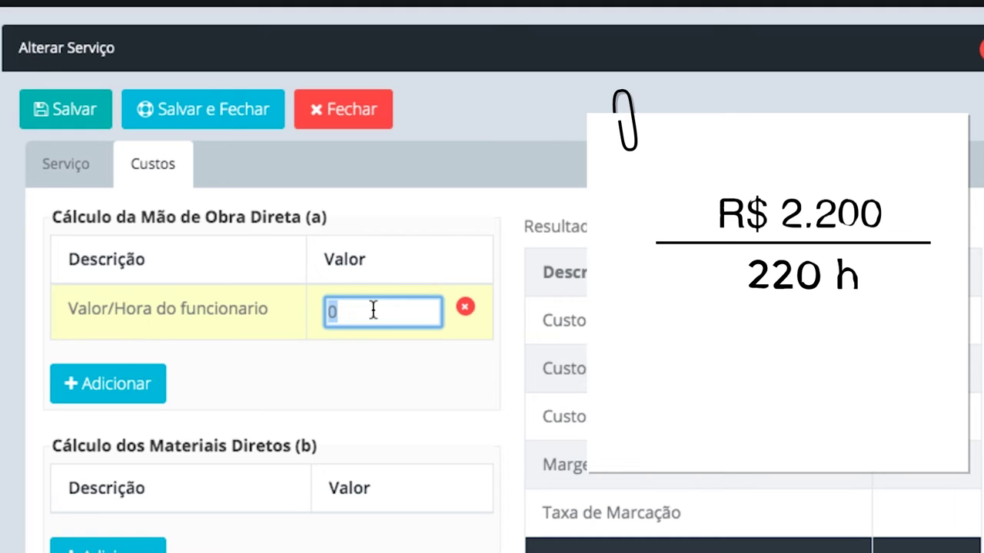
pyautogui.write('10')
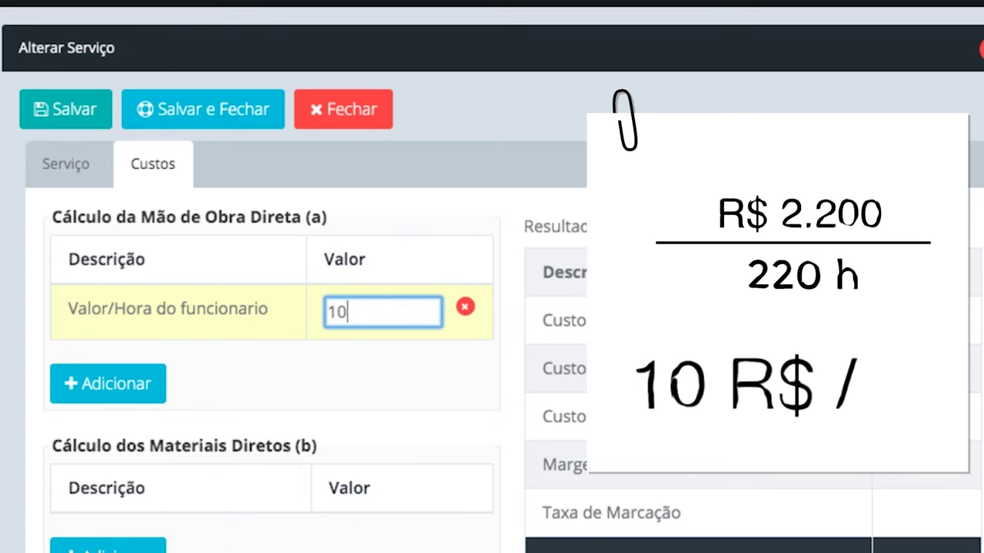
pyautogui.click(120, 392)
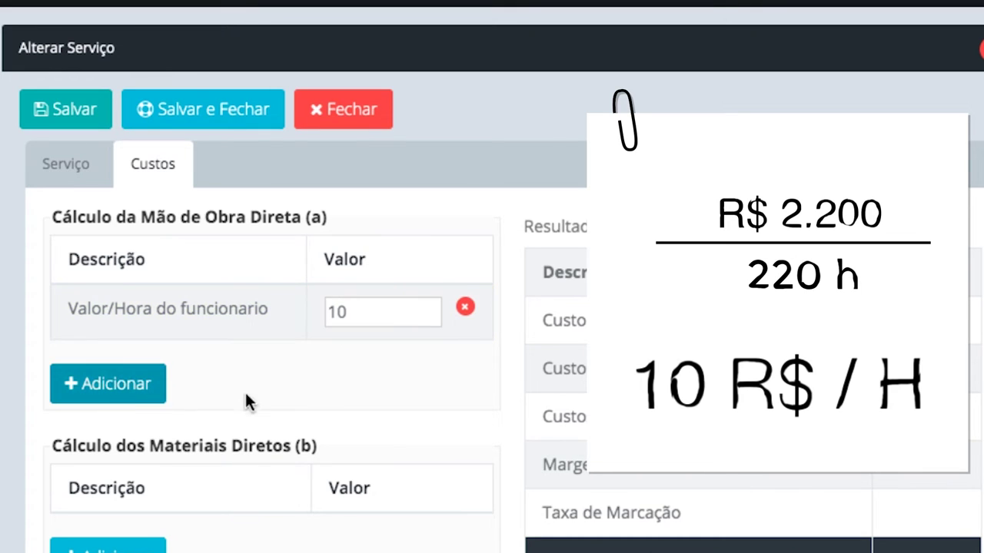
pyautogui.click(152, 365)
pyautogui.write('ca')
pyautogui.press('BackSpace')
pyautogui.press('BackSpace')
pyautogui.write('custos do ')
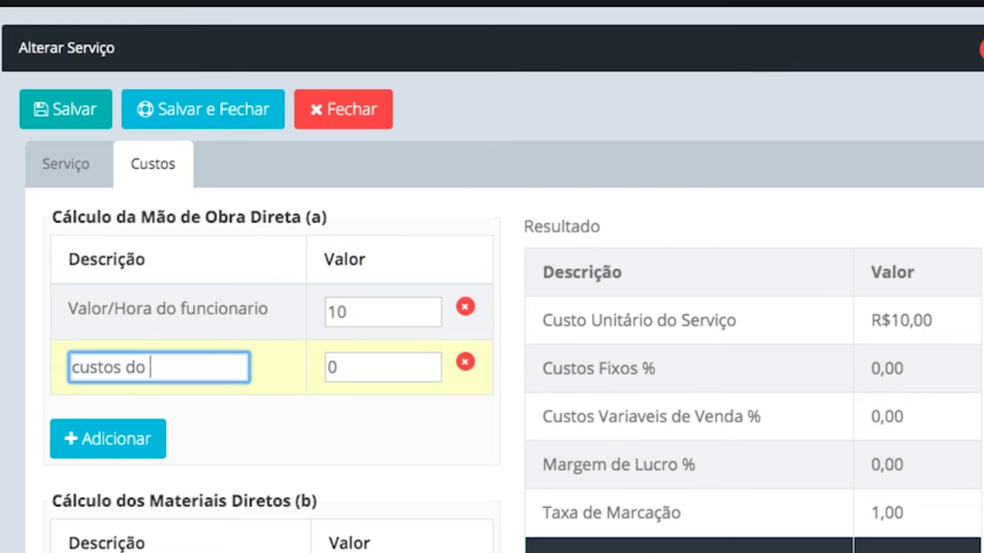
pyautogui.write('funcio')
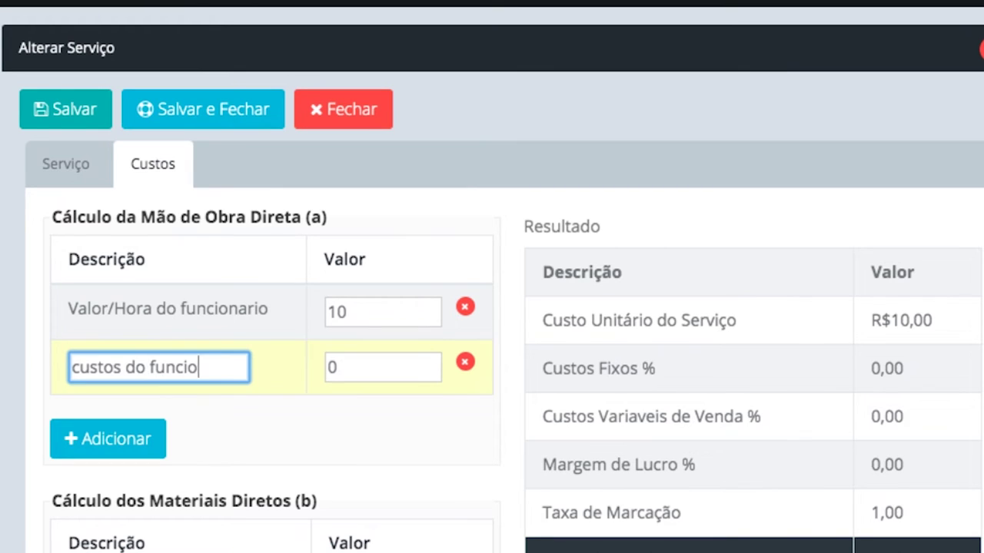
pyautogui.write('nario')
pyautogui.press('Tab')
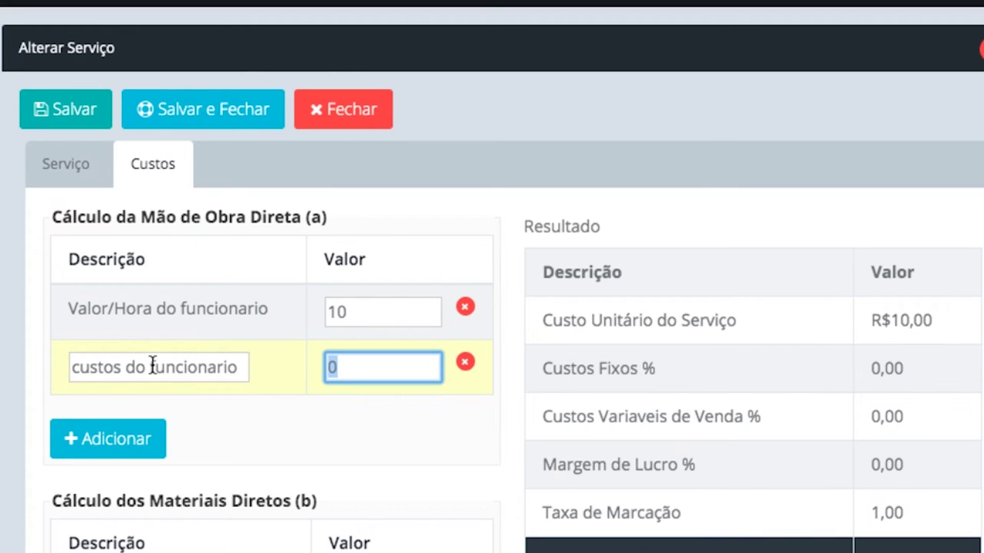
pyautogui.write('8')
pyautogui.press('Tab')
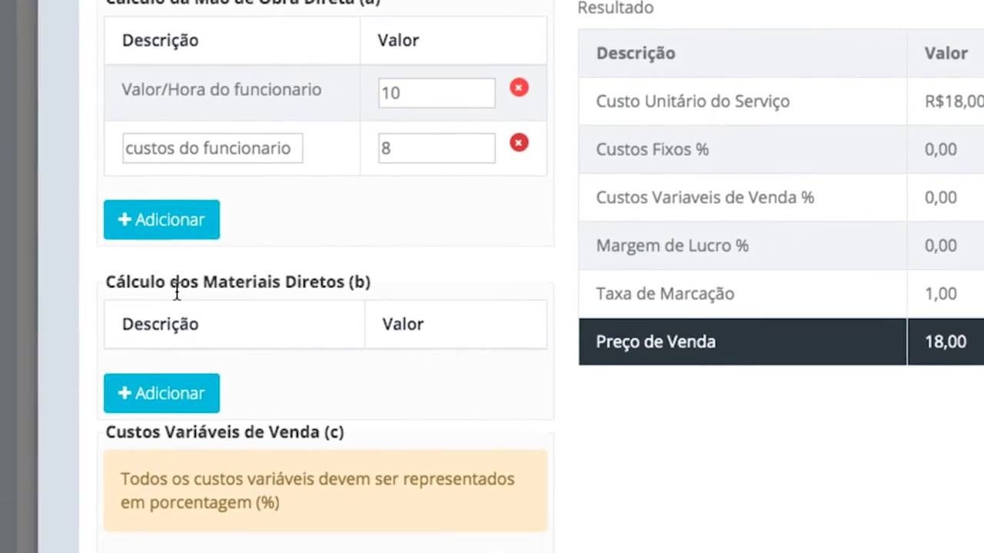
# - Add the direct material "limpadores desengr" with a value of 0,50
pyautogui.click(184, 389)
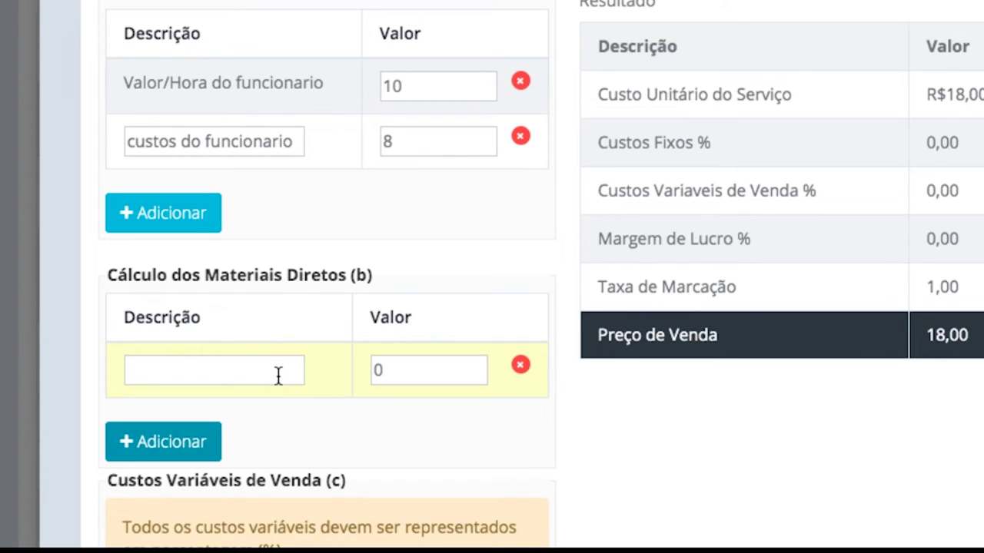
pyautogui.click(278, 375)
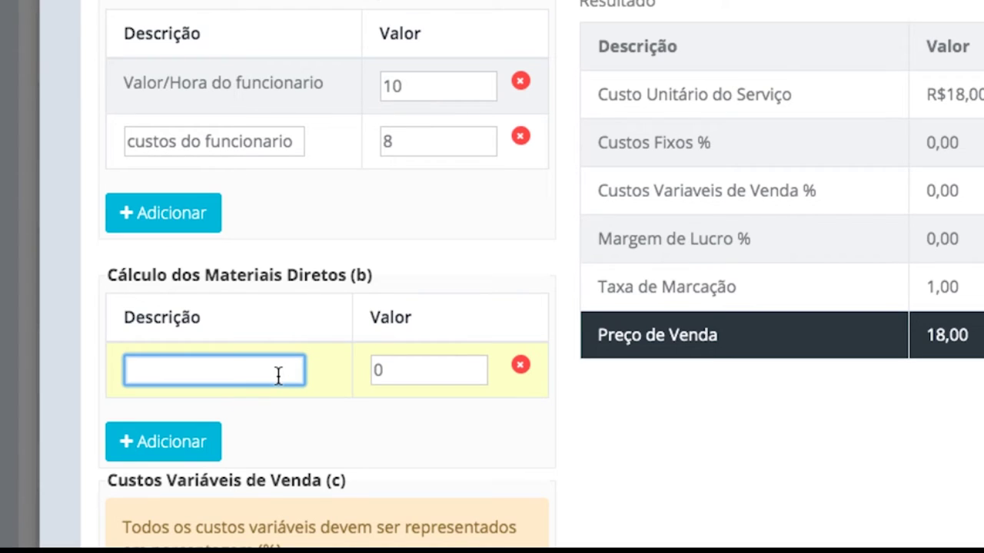
pyautogui.write('limpad')
pyautogui.write('ores desengr')
pyautogui.press('Tab')
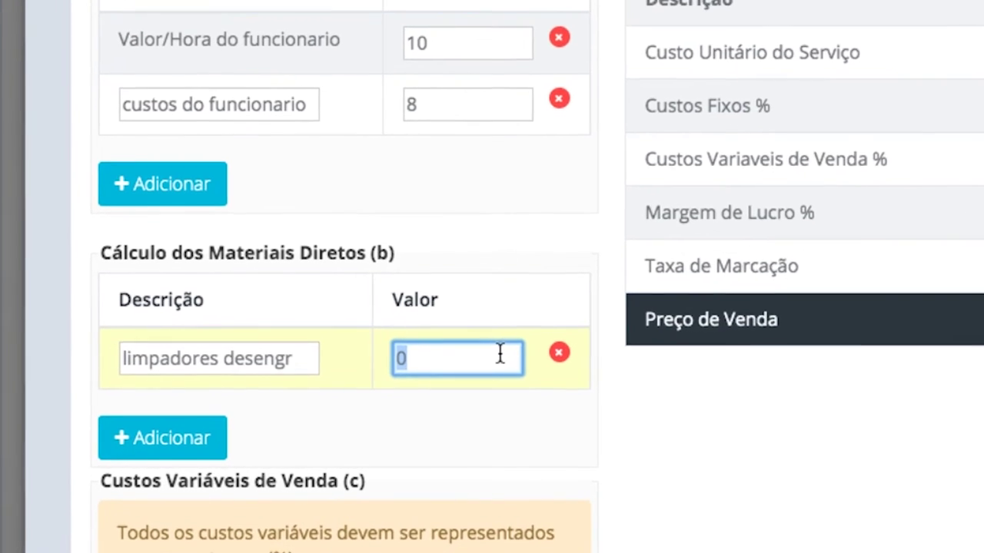
pyautogui.write('5')
pyautogui.press('BackSpace')
pyautogui.write(',50')
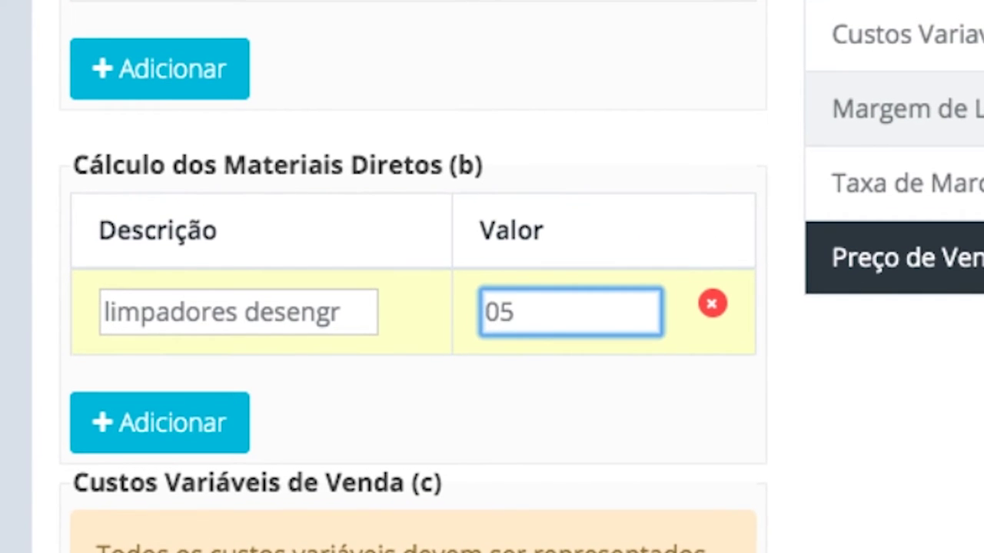
pyautogui.press('Tab')
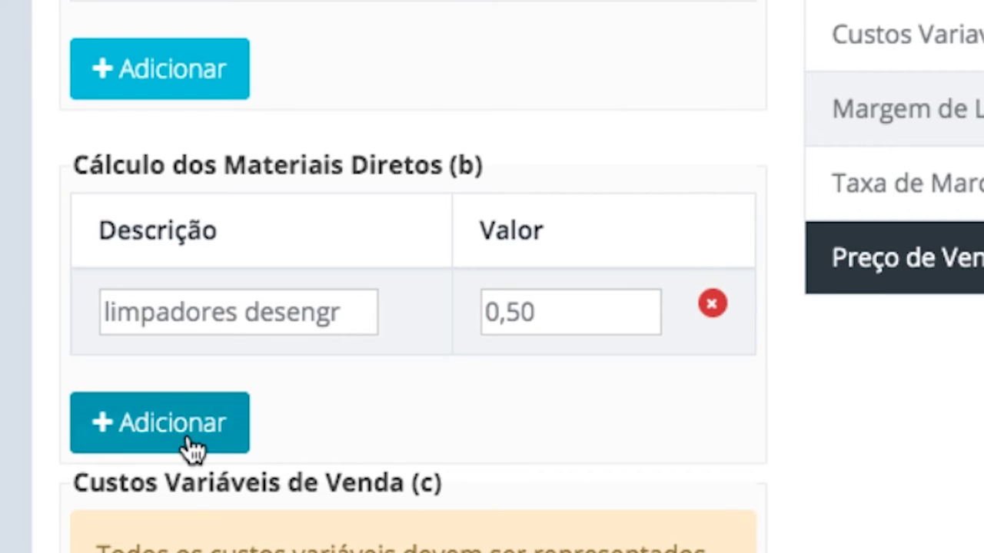
# - Add a second direct material, "graxa", with a value of 1,20
pyautogui.click(222, 413)
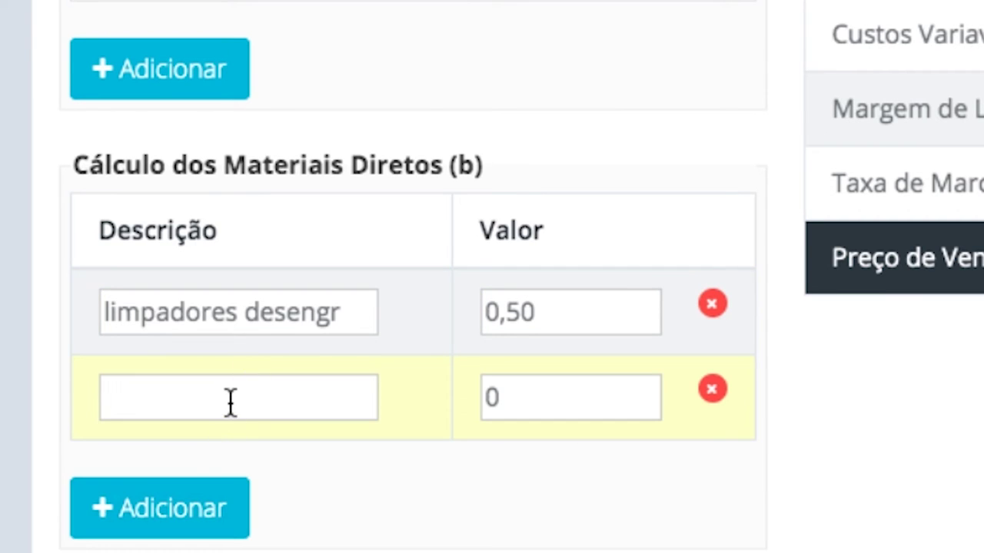
pyautogui.click(229, 403)
pyautogui.write('gra')
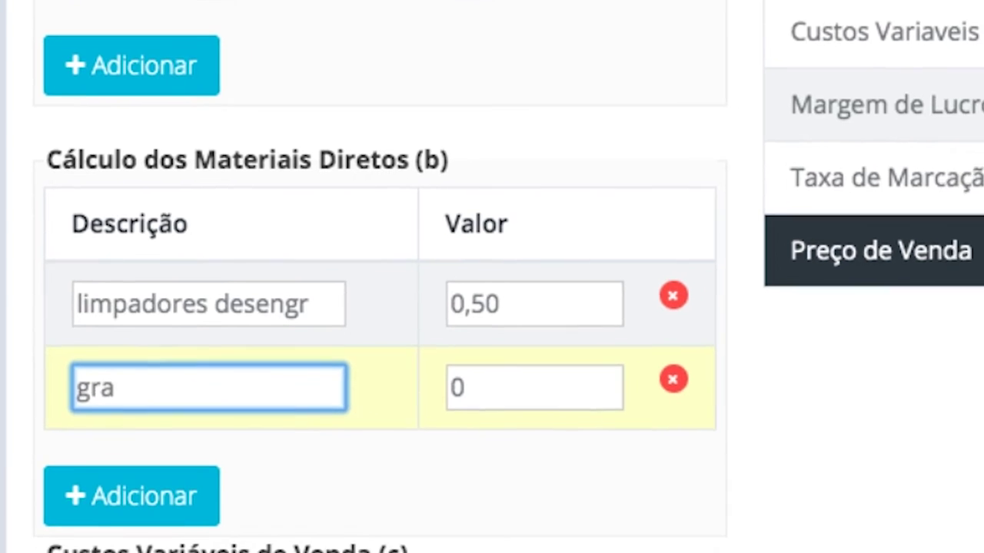
pyautogui.write('xas')
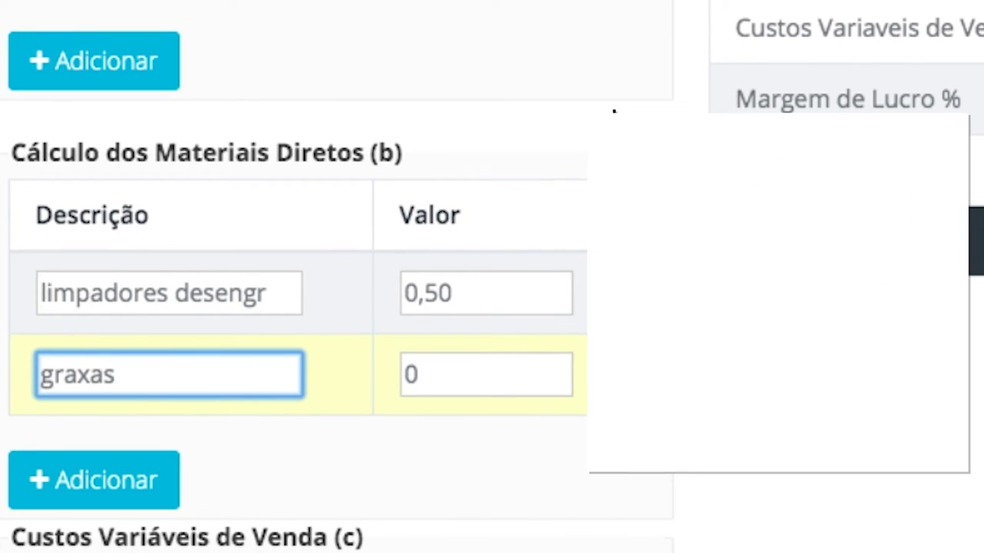
pyautogui.press('Tab')
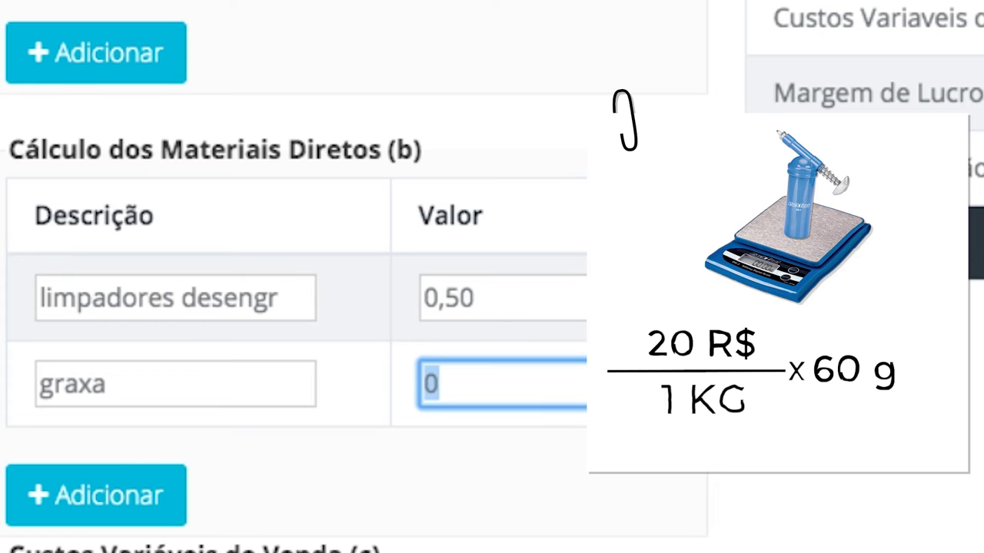
pyautogui.write('1,20')
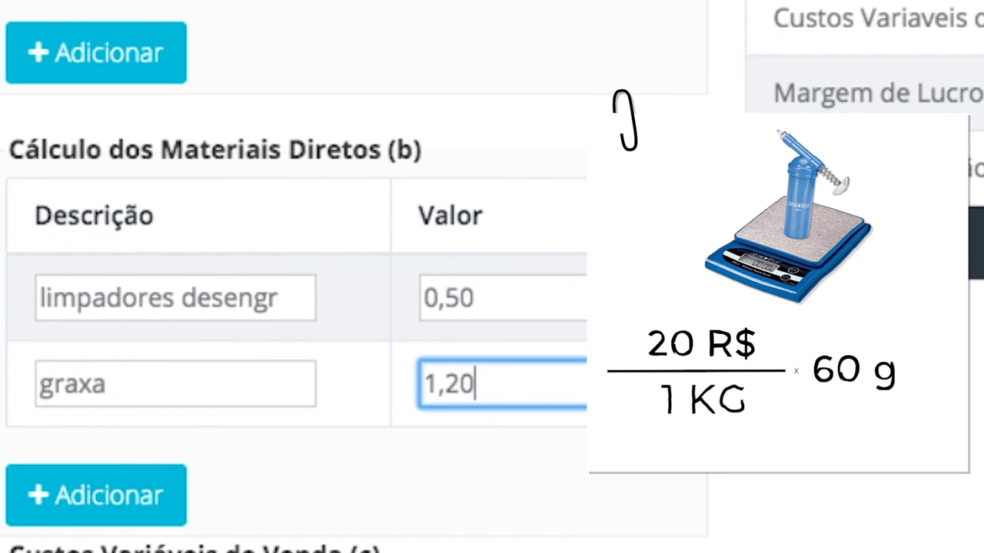
pyautogui.click(623, 491)
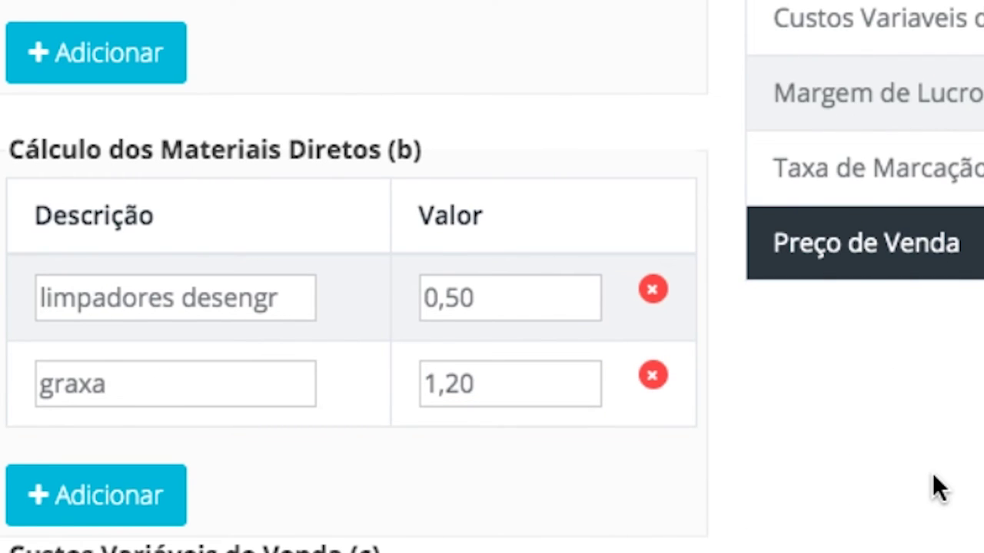
# - Add a third direct material, "pano de limpeza", with a value of 0,50
pyautogui.scroll(-4, 933, 473)
pyautogui.click(61, 206)
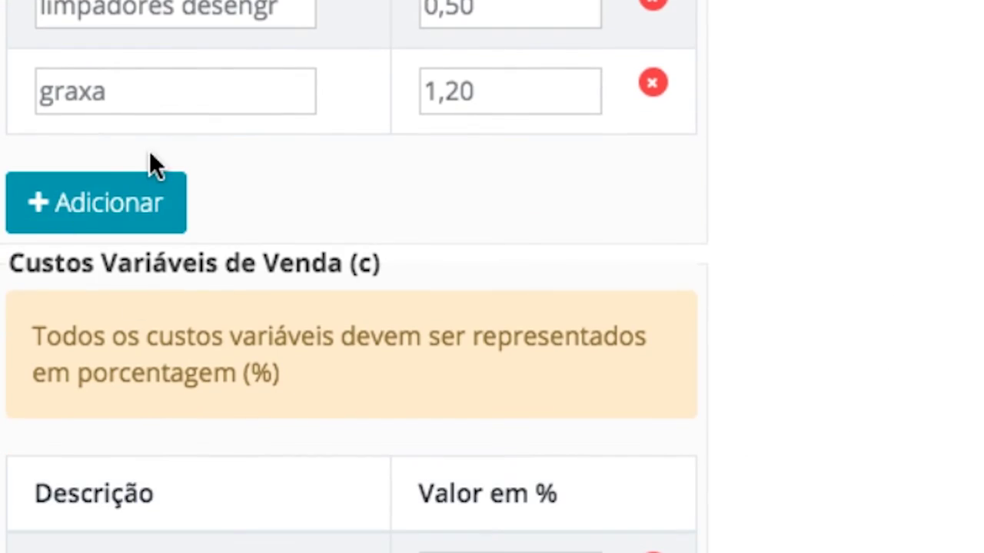
pyautogui.click(140, 176)
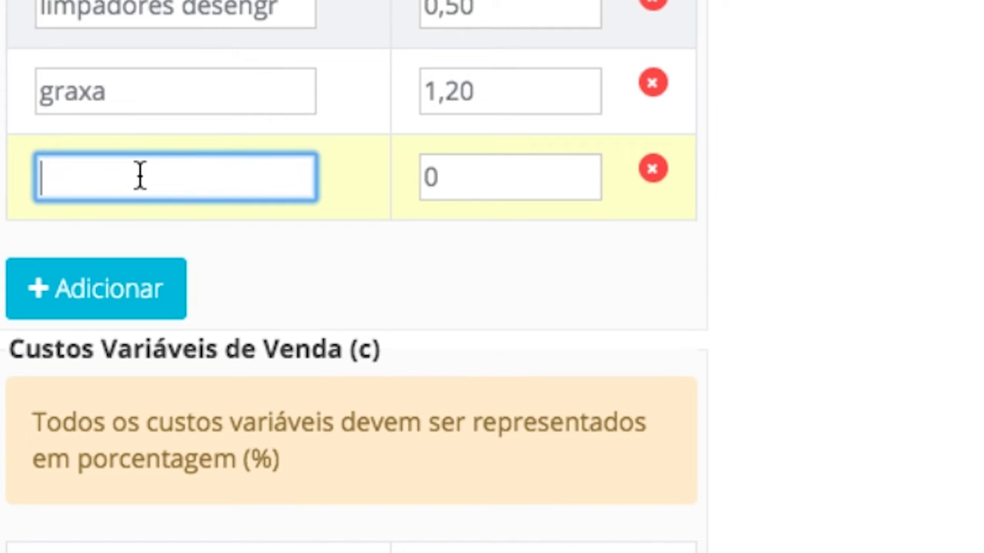
pyautogui.write('pano ')
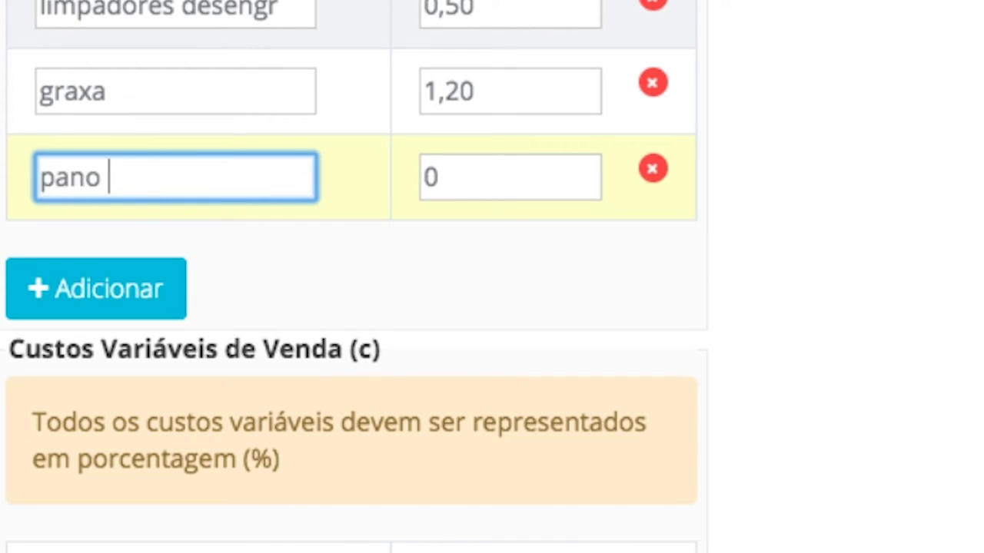
pyautogui.write('de limpeza')
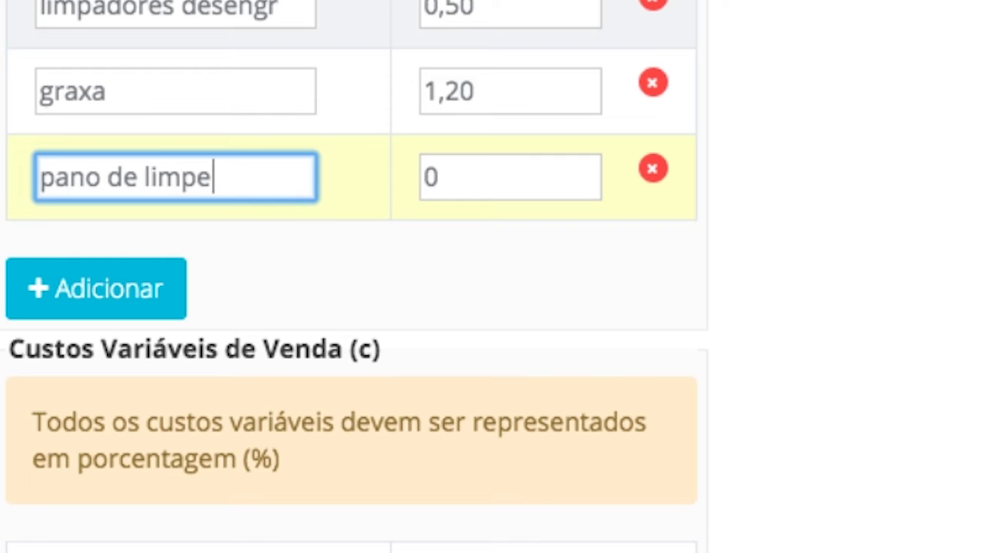
pyautogui.press('Tab')
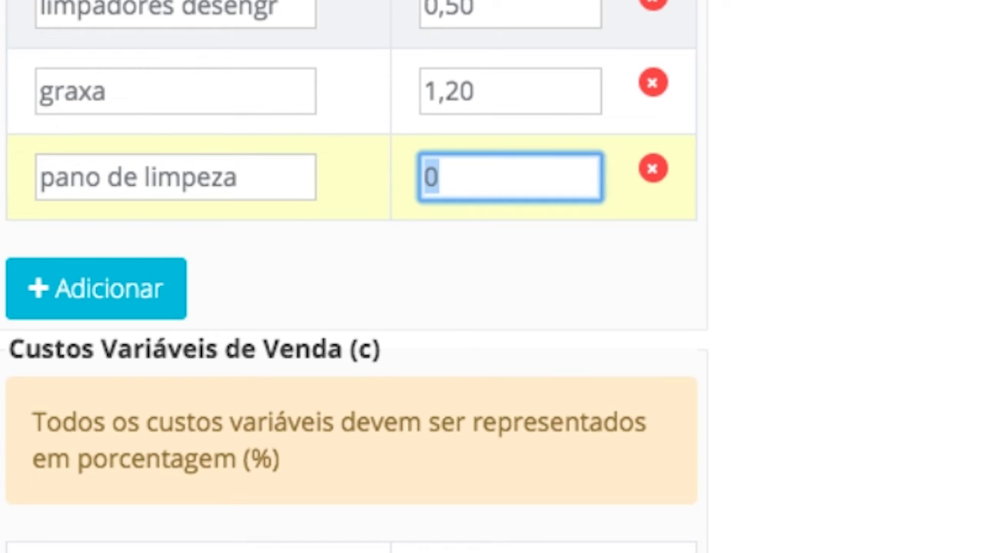
pyautogui.write('0,50')
pyautogui.press('Tab')
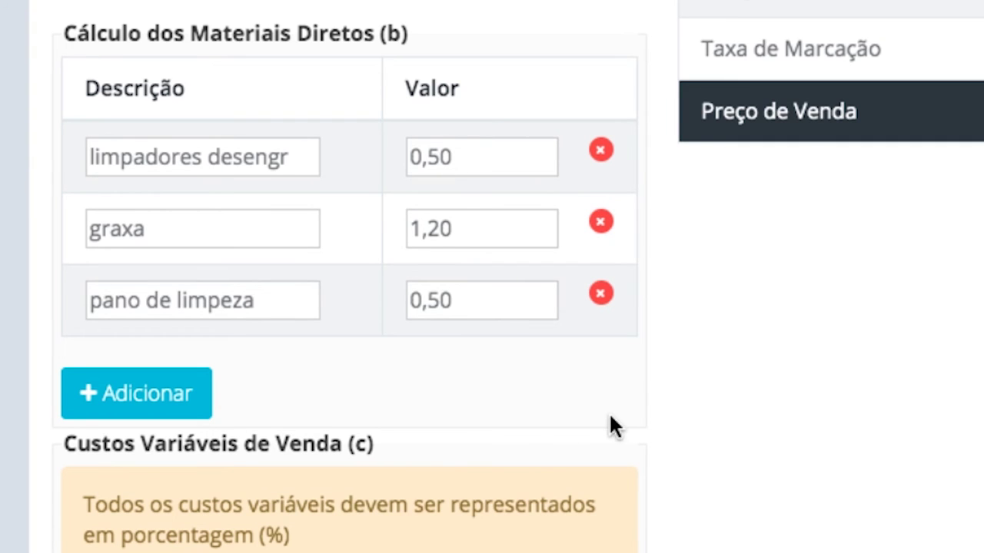
# - In the variable sales costs, set the ISSQN percentage to 5
pyautogui.scroll(-5, 608, 412)
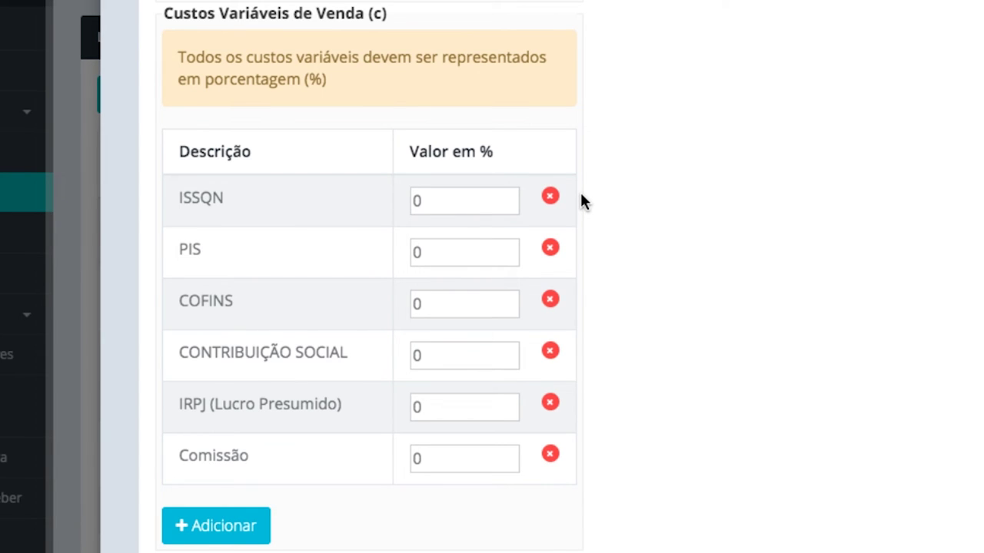
pyautogui.click(456, 198)
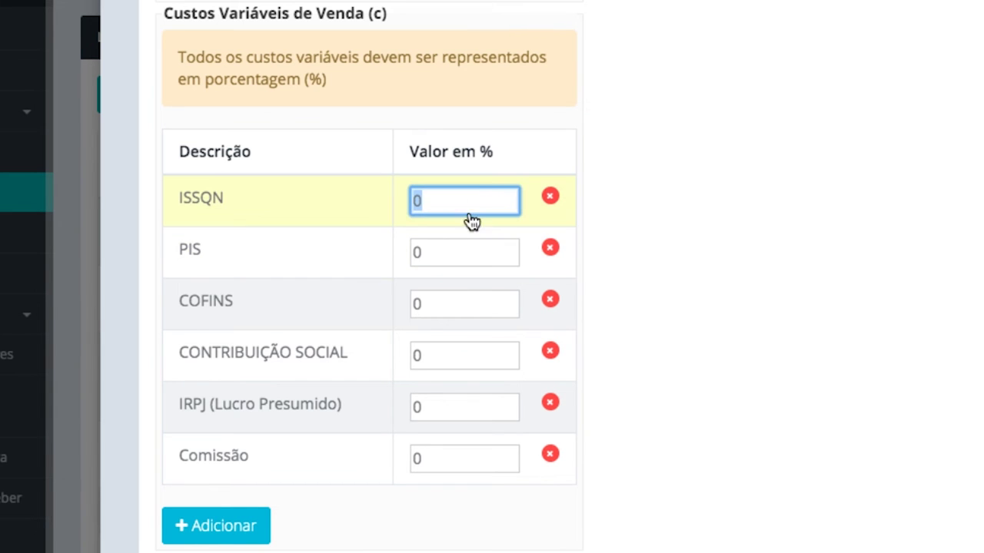
pyautogui.write('5')
pyautogui.press('Tab')
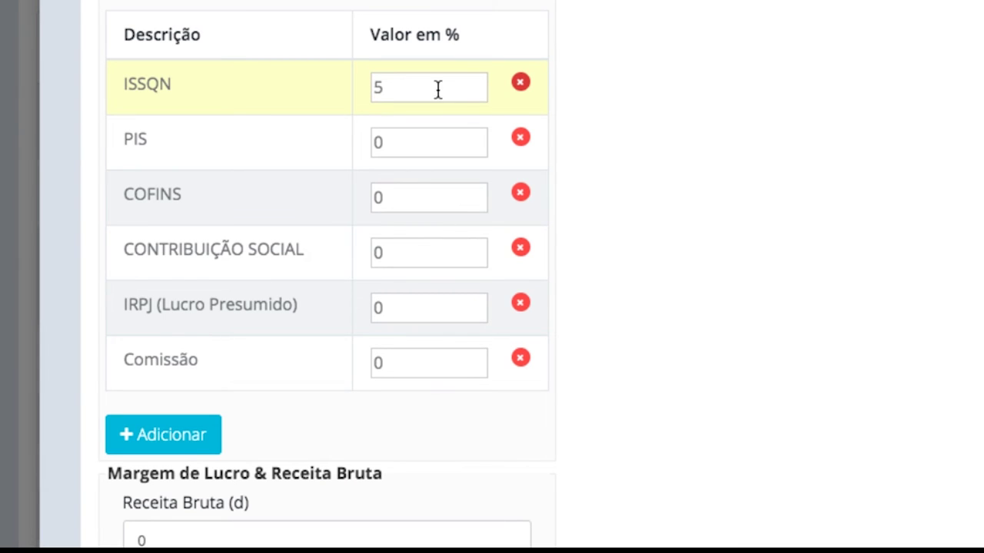
# - Remove PIS, COFINS, CONTRIBUIÇÃO SOCIAL and IRPJ (Lucro Presumido) from the variable sales costs
pyautogui.click(521, 140)
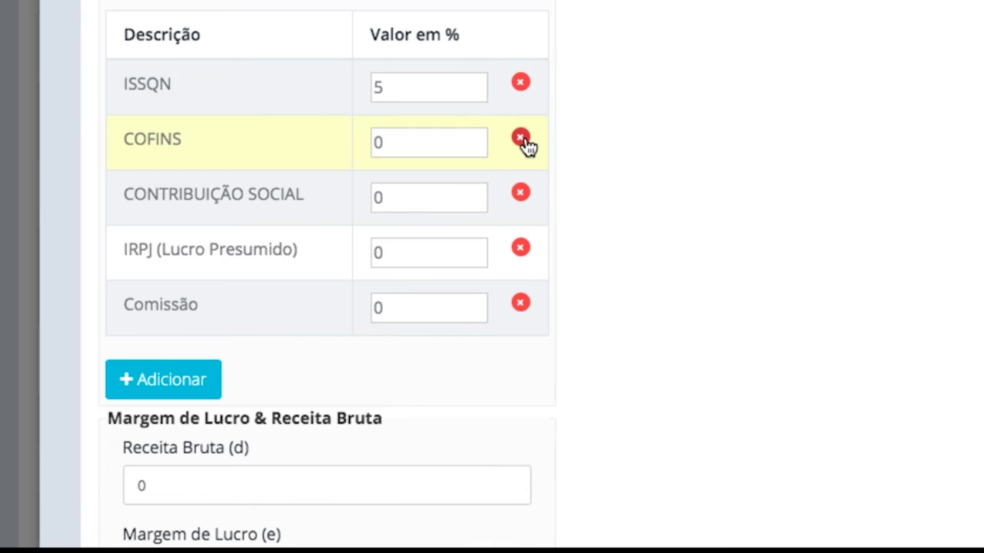
pyautogui.click(521, 138)
pyautogui.click(521, 138)
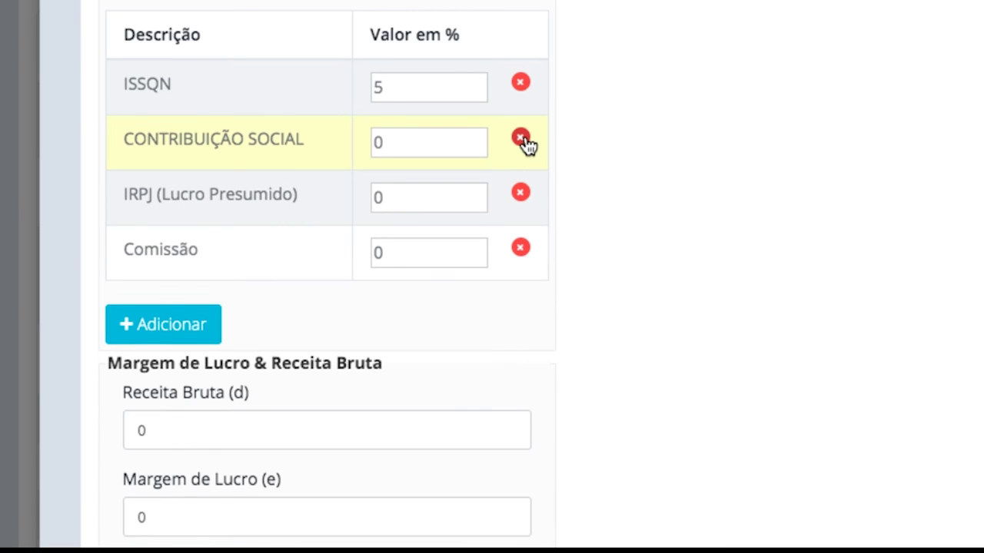
pyautogui.click(521, 140)
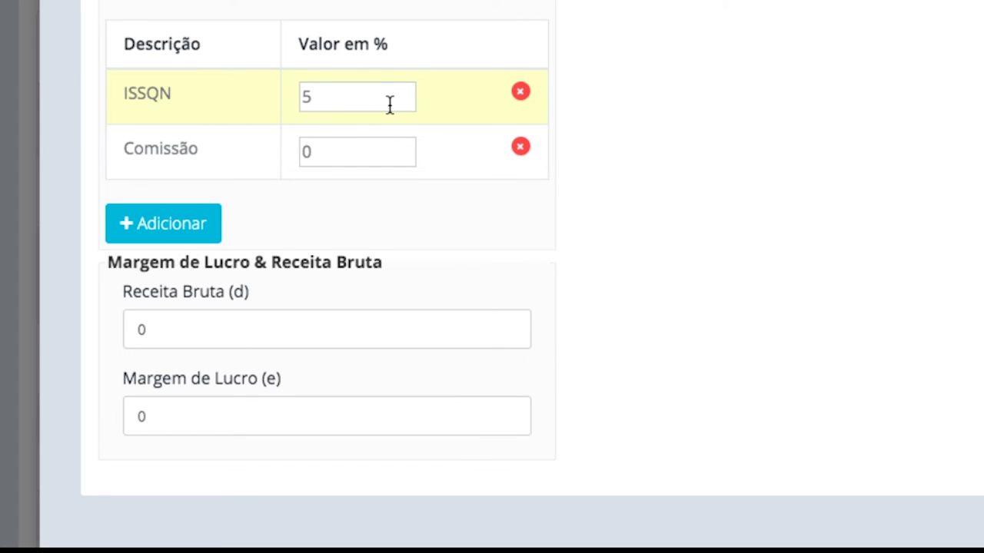
# - Set the Comissão percentage in the variable sales costs to 5
pyautogui.click(354, 158)
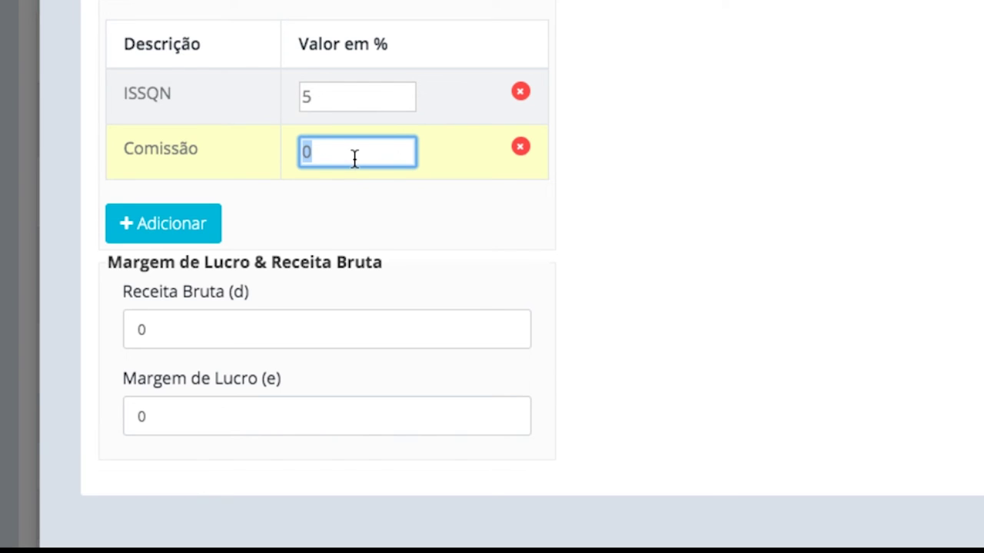
pyautogui.write('5')
pyautogui.click(535, 235)
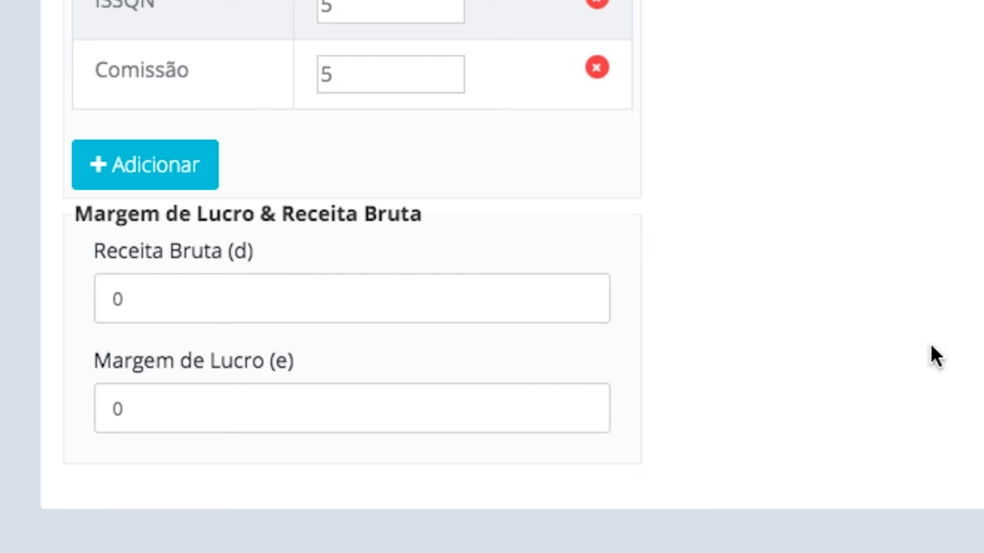
# - Set Receita Bruta to 200.000,00 and Margem de Lucro to 70
pyautogui.click(470, 310)
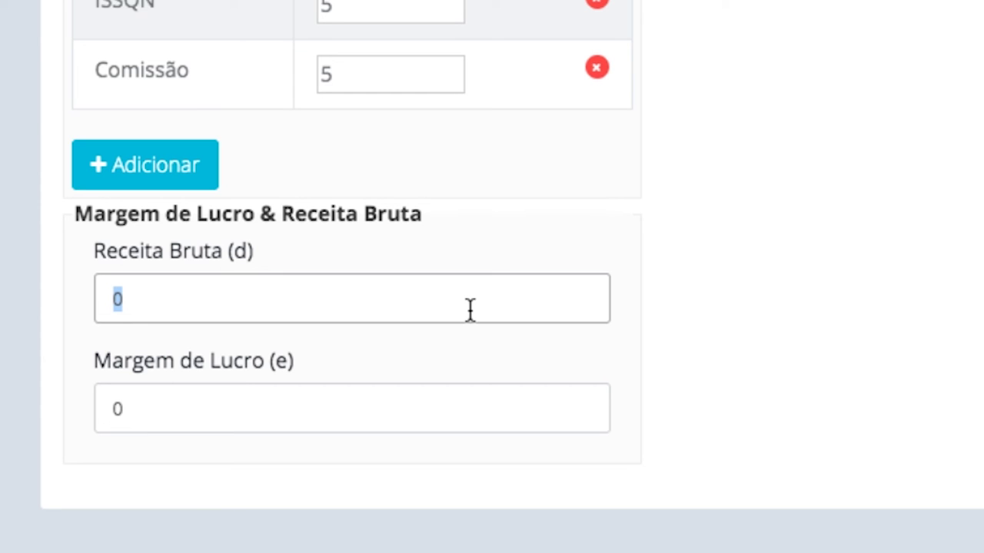
pyautogui.write('200.000')
pyautogui.press('Tab')
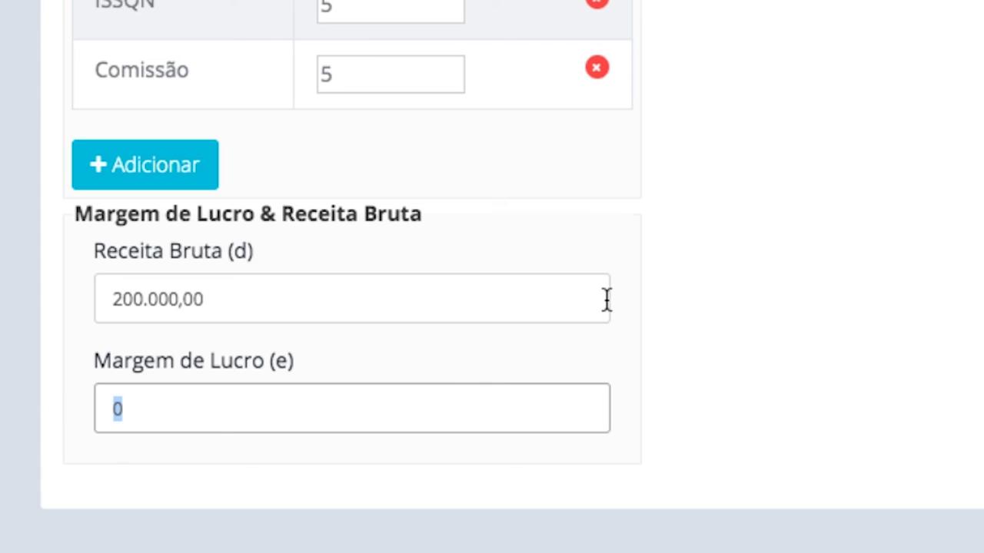
pyautogui.write('70')
pyautogui.press('Tab')
pyautogui.doubleClick(424, 422)
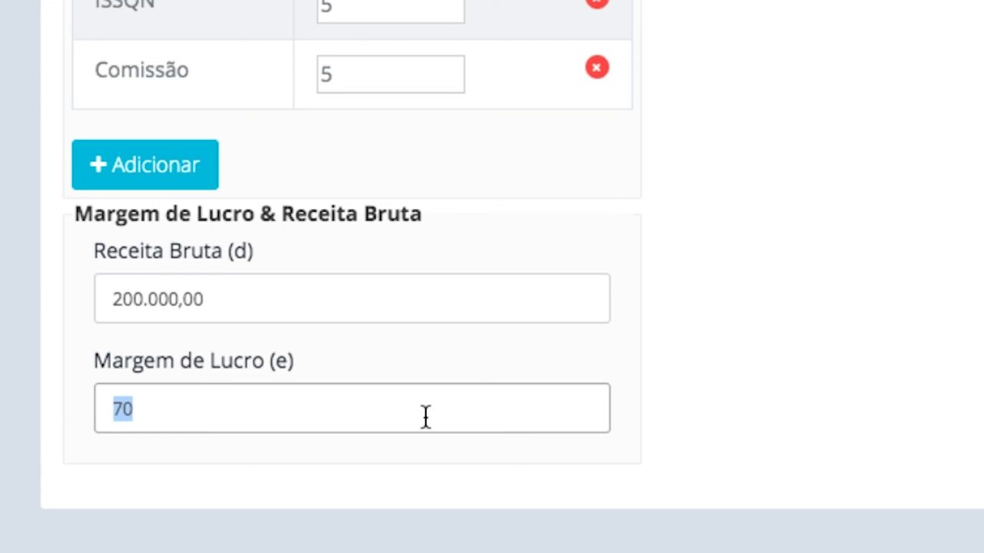
pyautogui.click(621, 403)
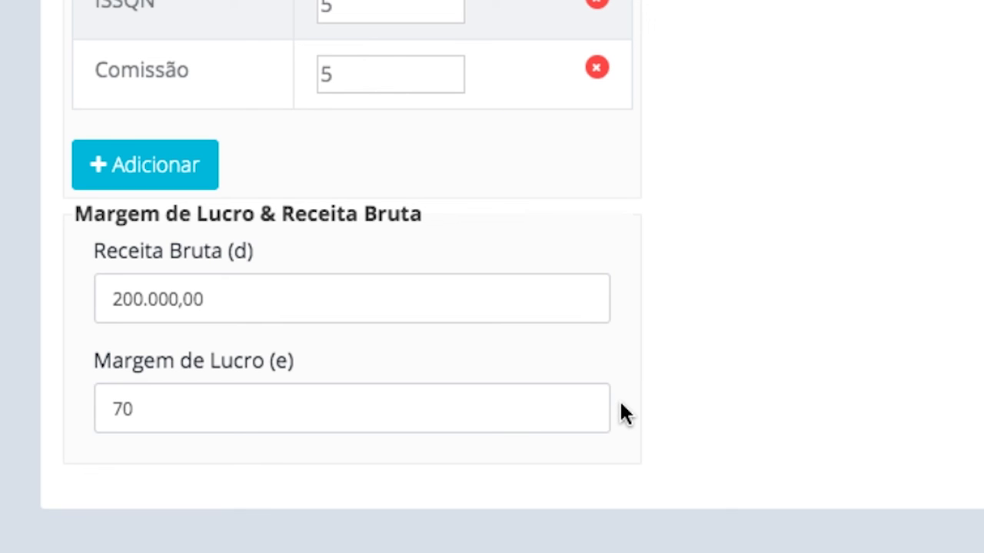
# - Enter the calculated sale price 107,46 as the service's Valor, then save and close the service record
pyautogui.scroll(6, 622, 407)
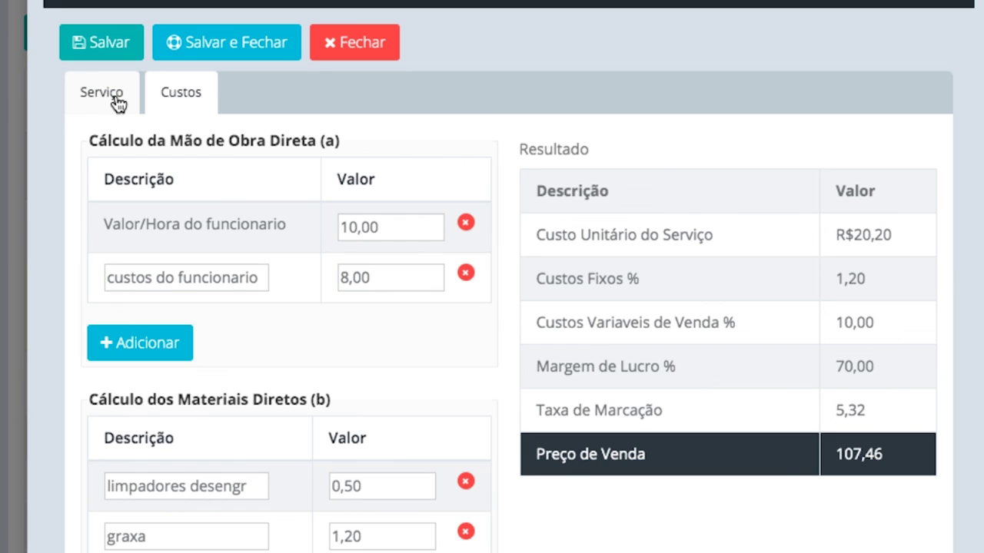
pyautogui.click(118, 98)
pyautogui.click(623, 289)
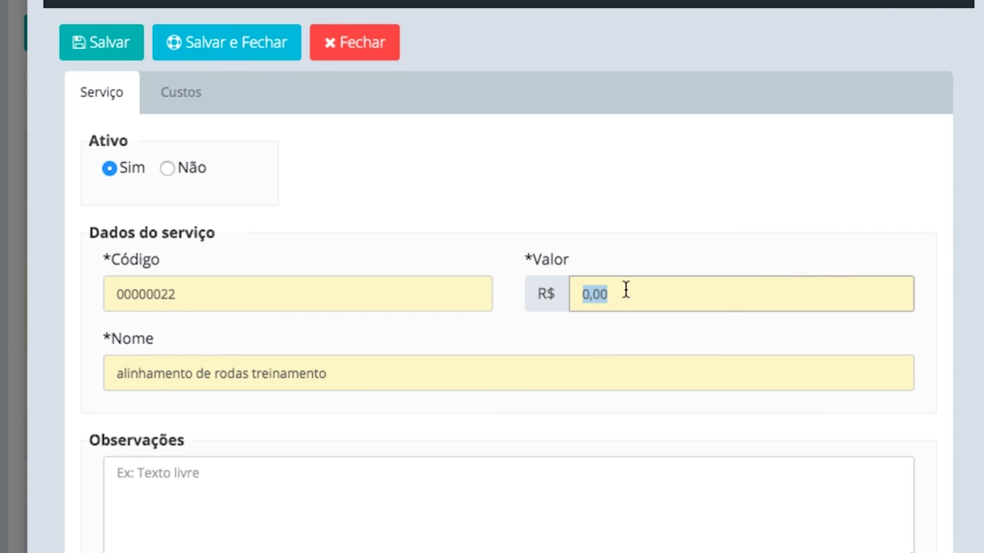
pyautogui.write('107,46')
pyautogui.click(213, 51)
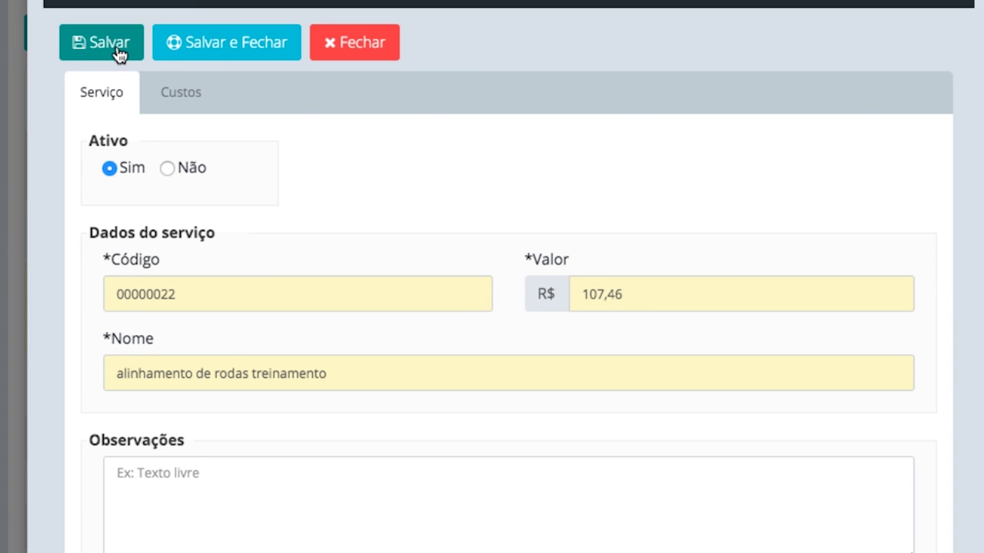
pyautogui.click(217, 45)
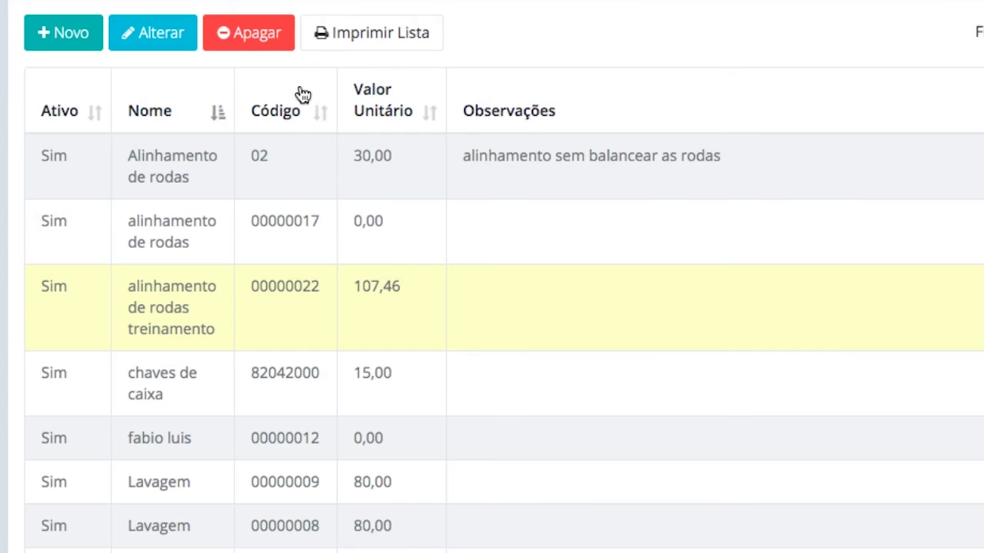